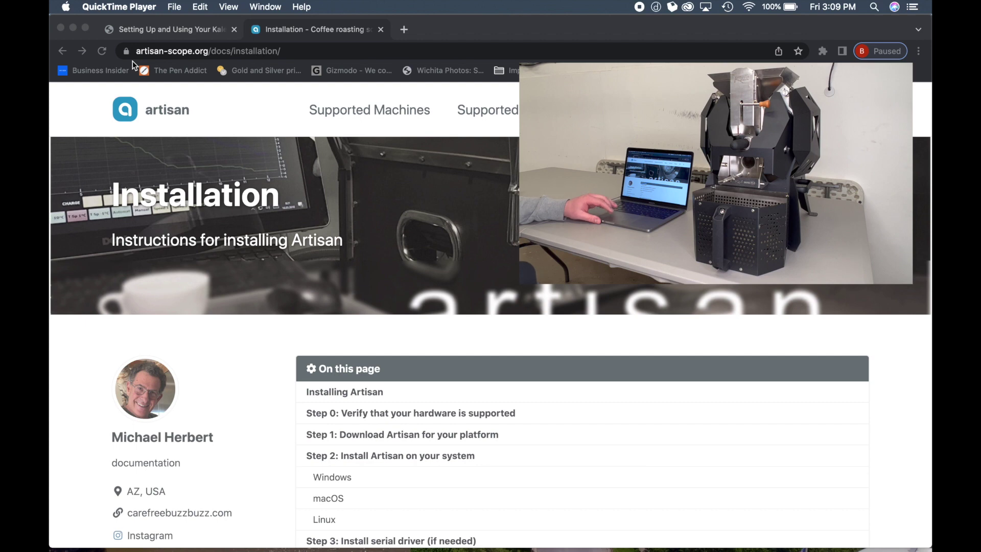
Download the Pro version Artisan setting file for the M6 from the Kaleido roaster setup page.
click(163, 28)
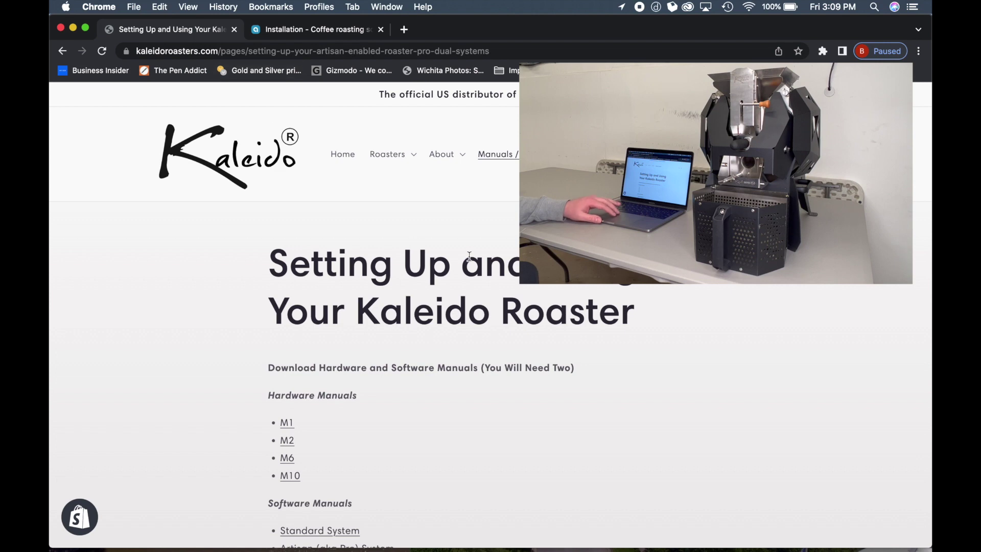
scroll(469, 258, down, 5)
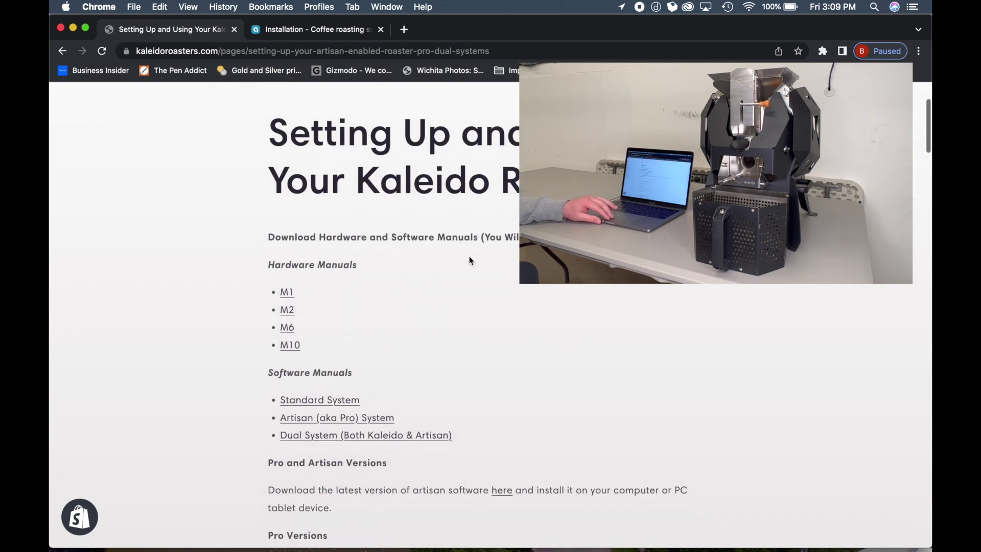
scroll(469, 256, down, 9)
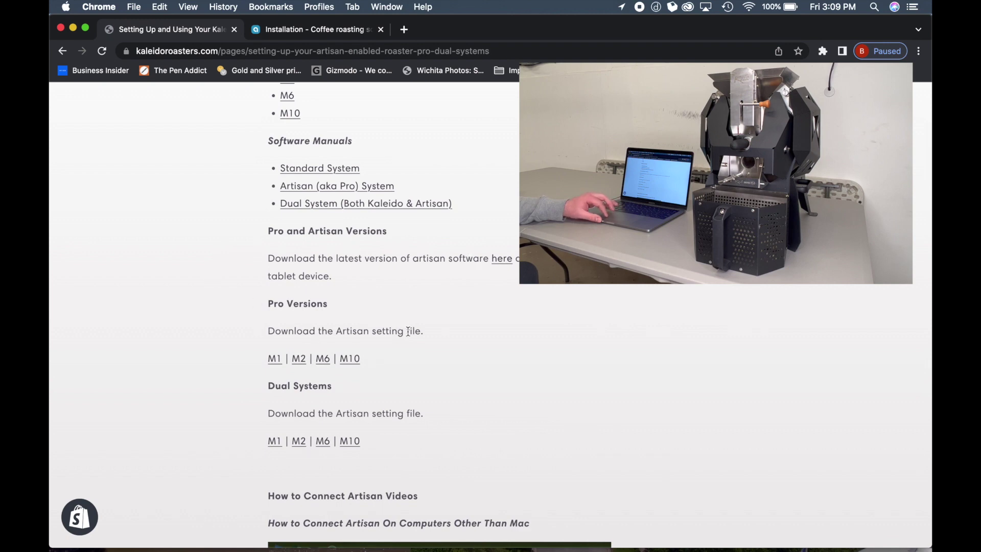
click(324, 359)
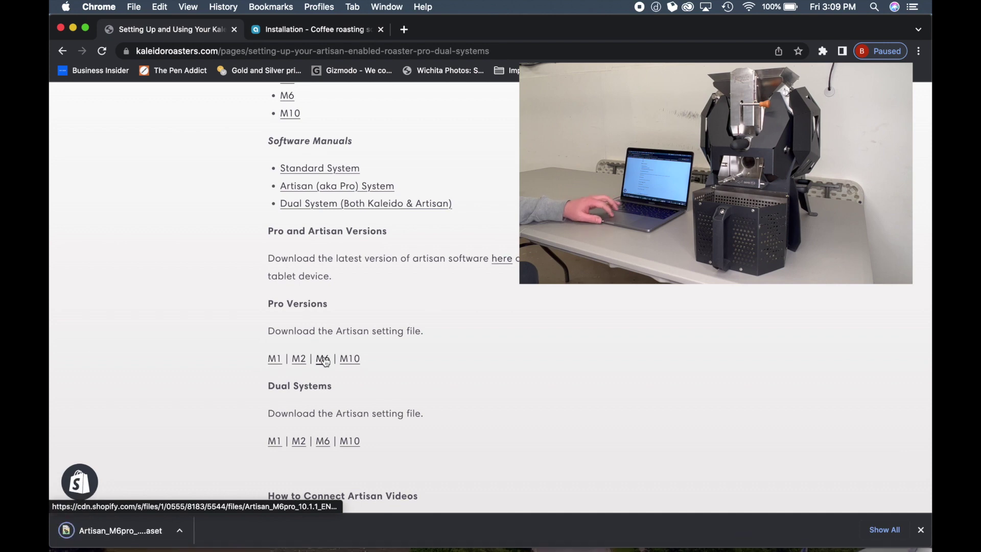
click(921, 530)
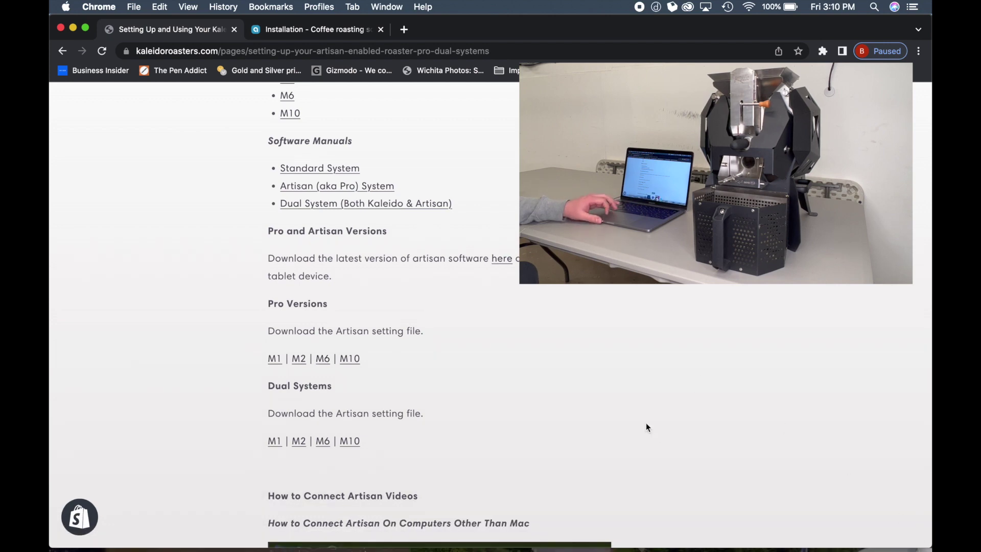
Switch to System Preferences and pair the Kaleido roaster over Bluetooth, entering its pairing code.
mouse_move(497, 548)
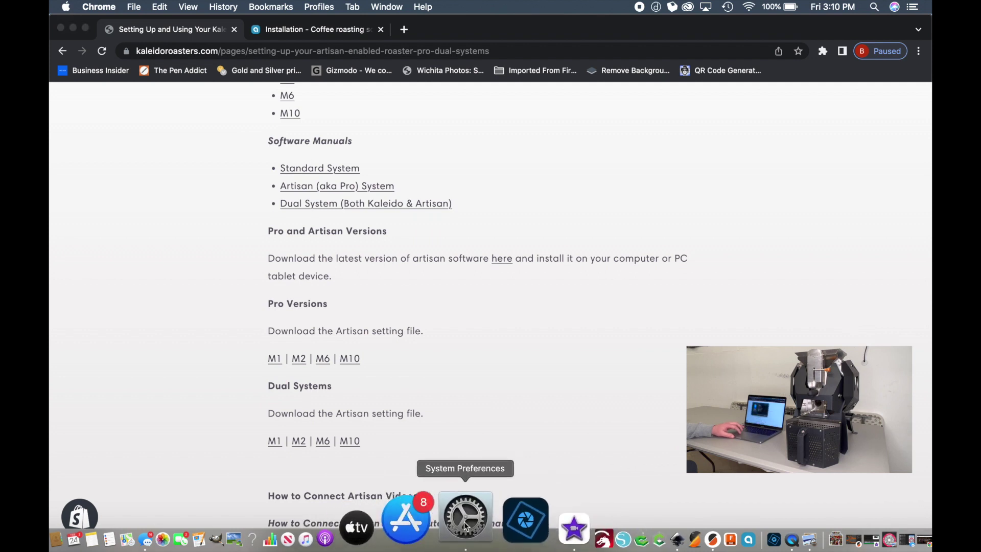
click(466, 527)
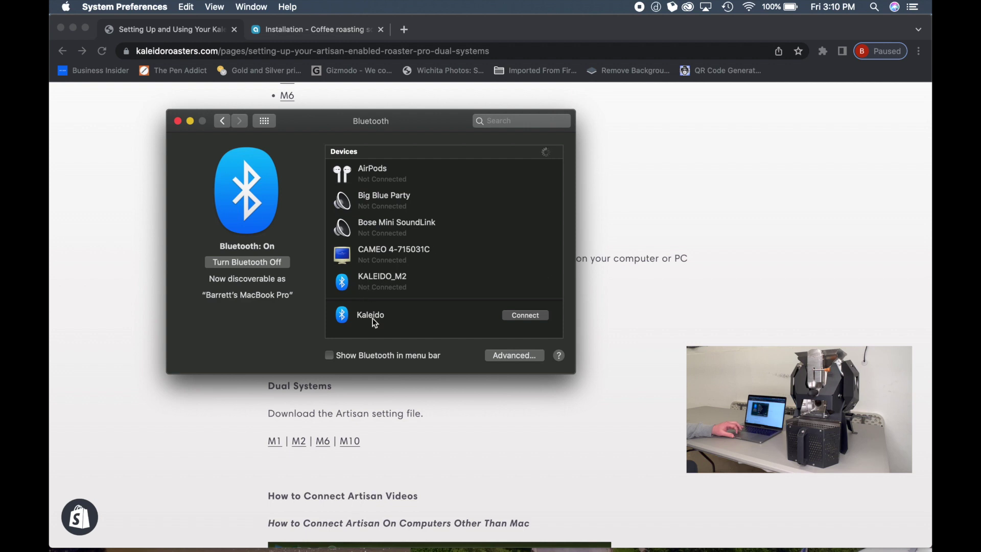
click(519, 316)
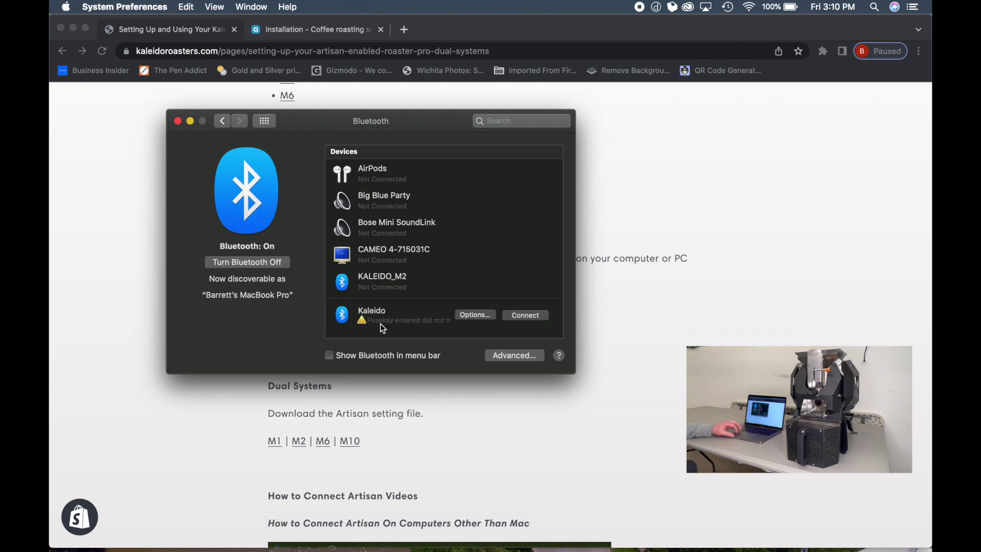
click(467, 318)
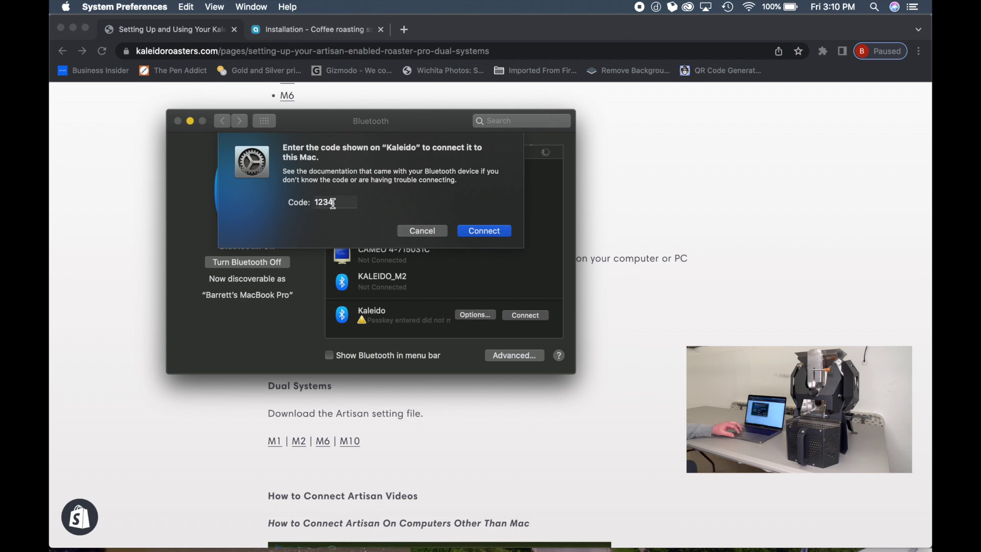
click(482, 230)
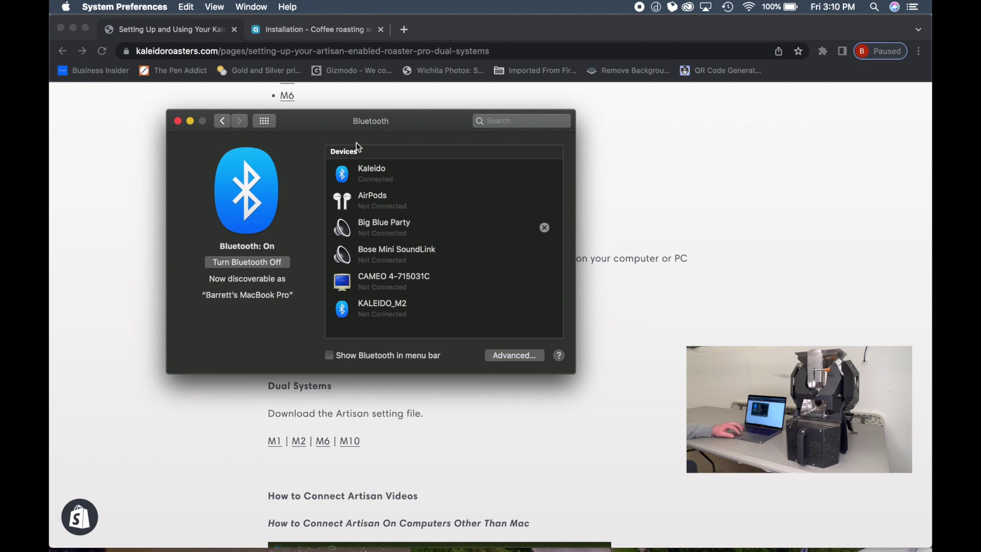
Switch to Artisan and load the settings file Artisan_M6pro_10.1.1_EN.aset from the Desktop.
mouse_move(658, 543)
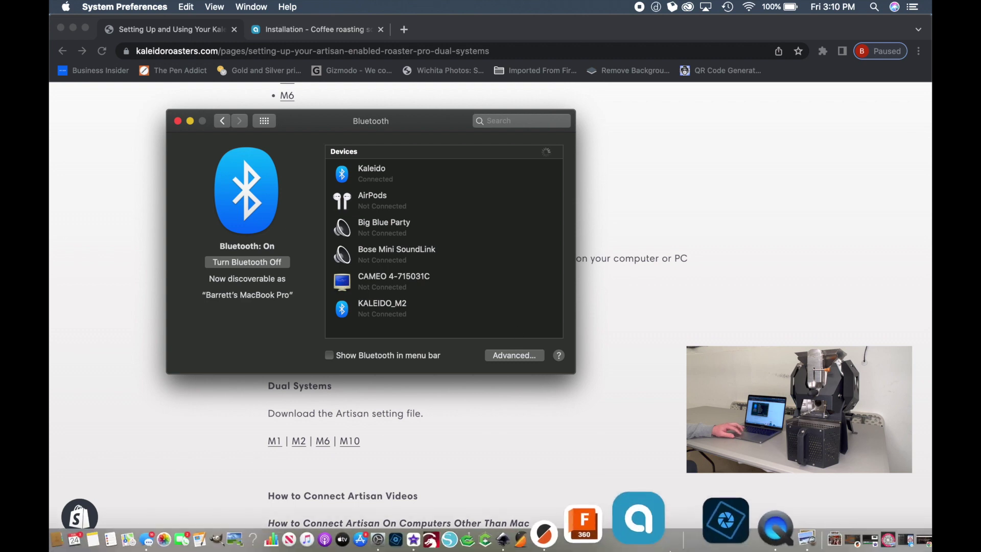
click(657, 544)
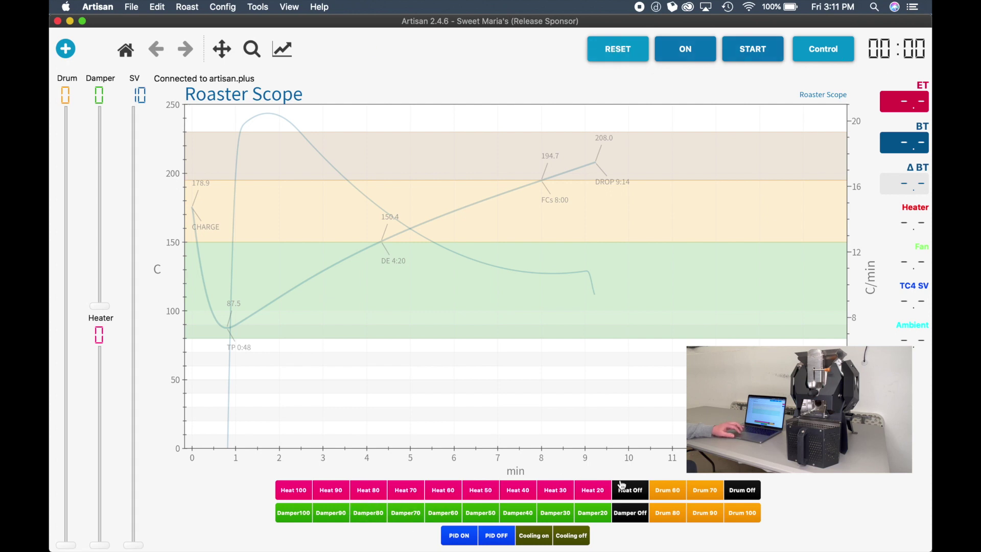
click(320, 7)
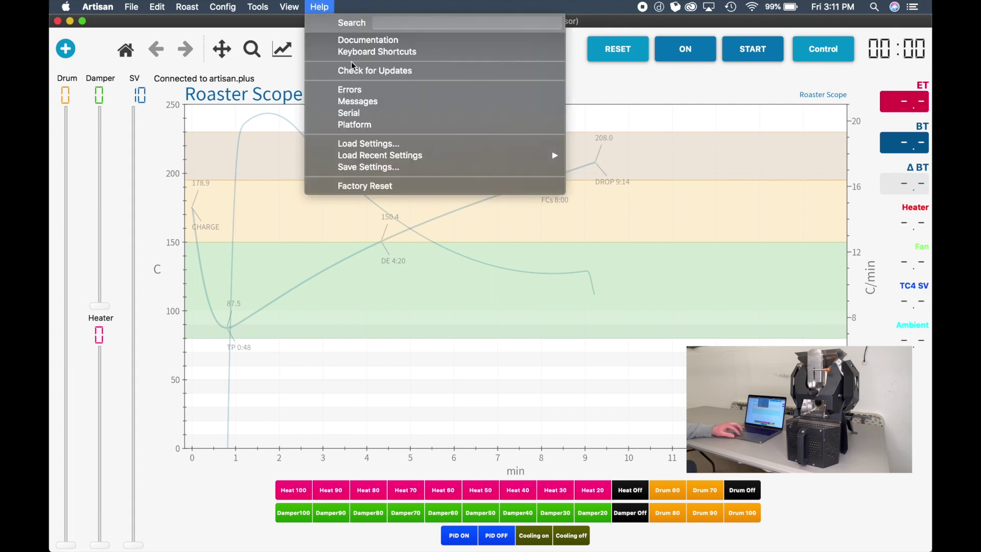
click(377, 146)
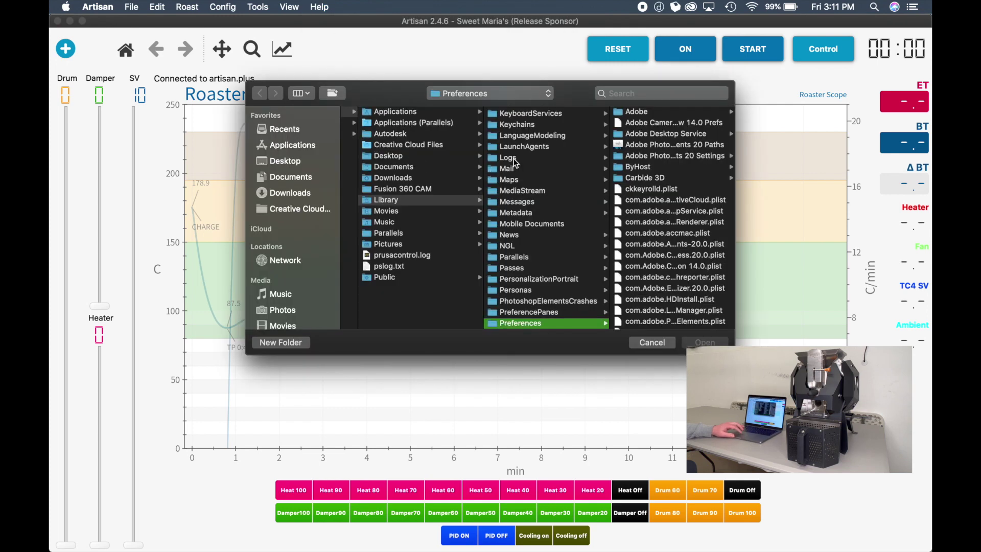
scroll(515, 163, up, 10)
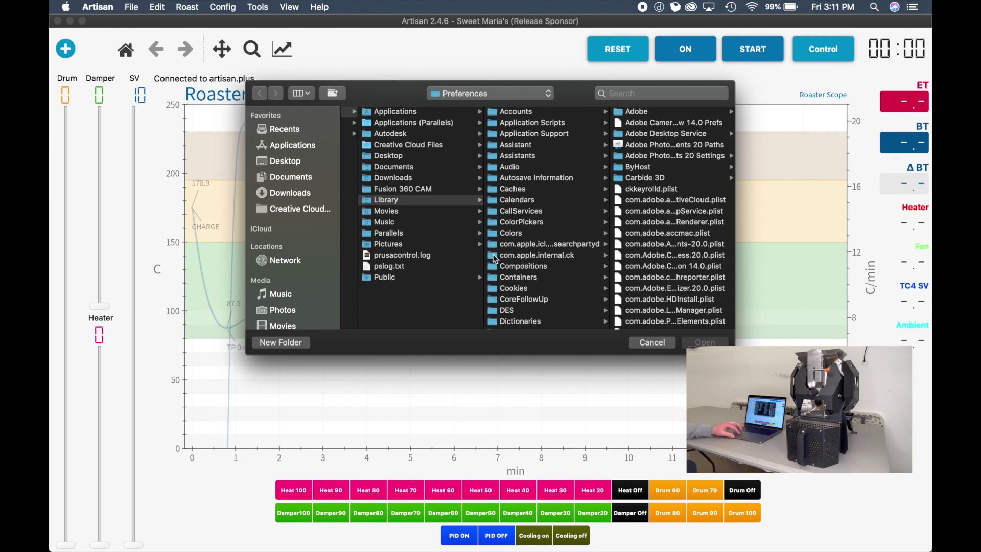
click(391, 157)
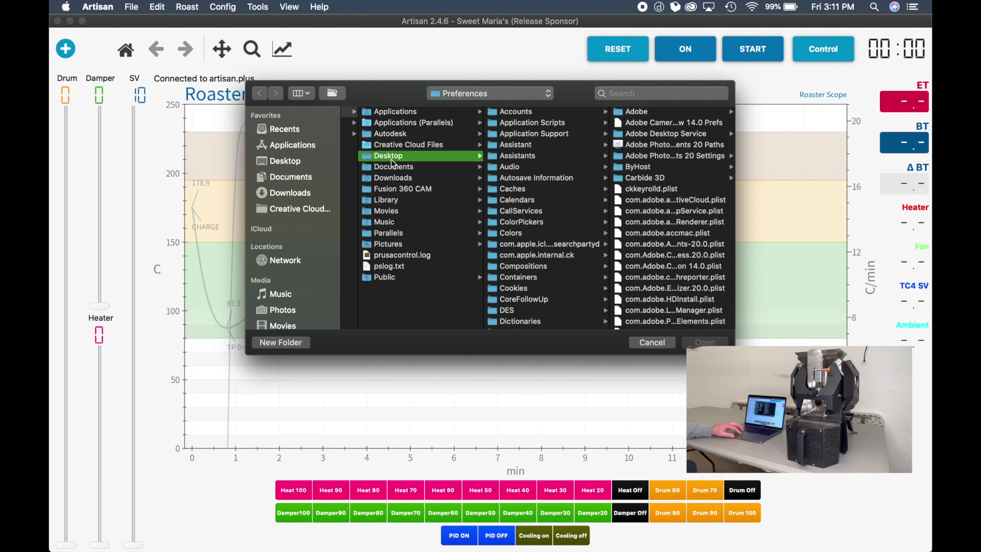
click(511, 156)
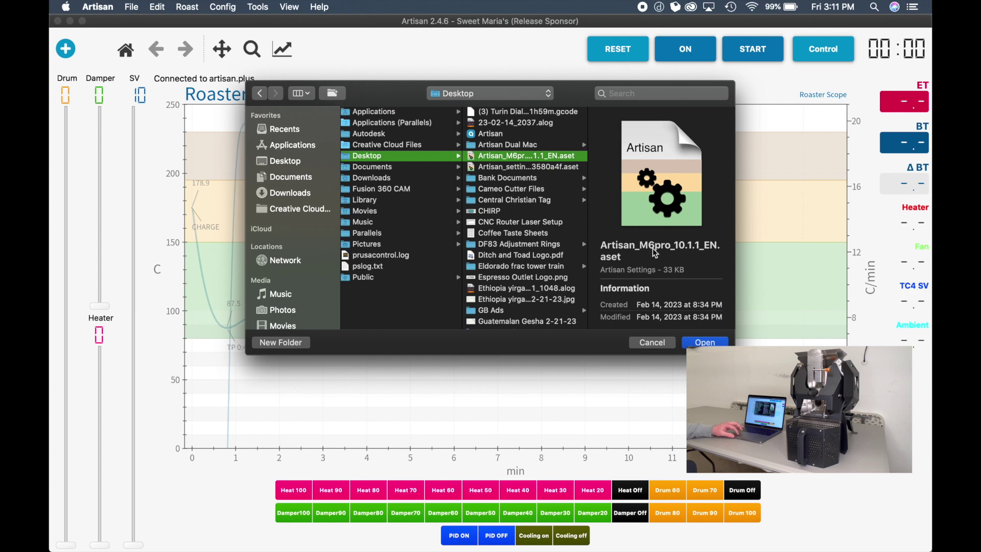
click(705, 343)
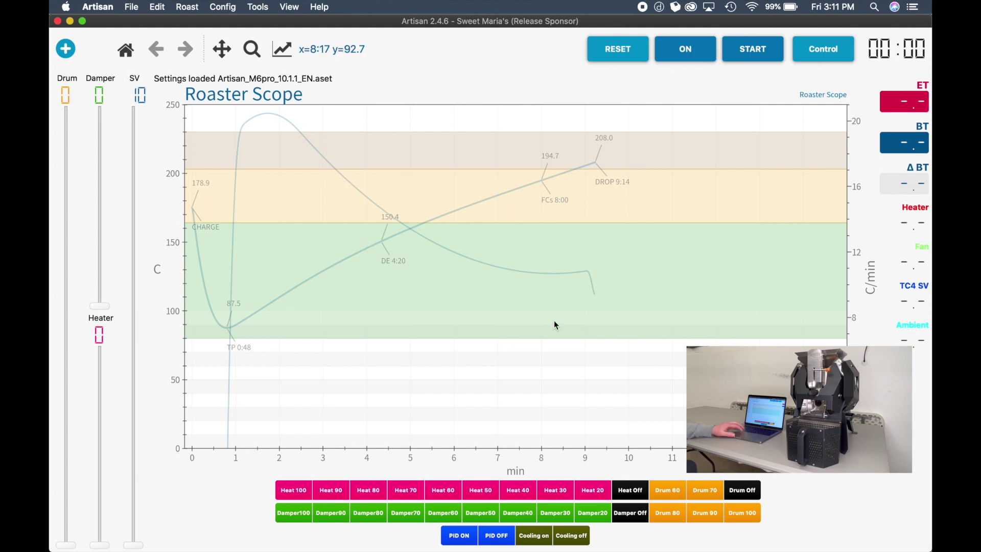
Configure the ET/BT serial port with comm port /dev/cu.Kaleido-Port and baud rate 9600.
click(214, 6)
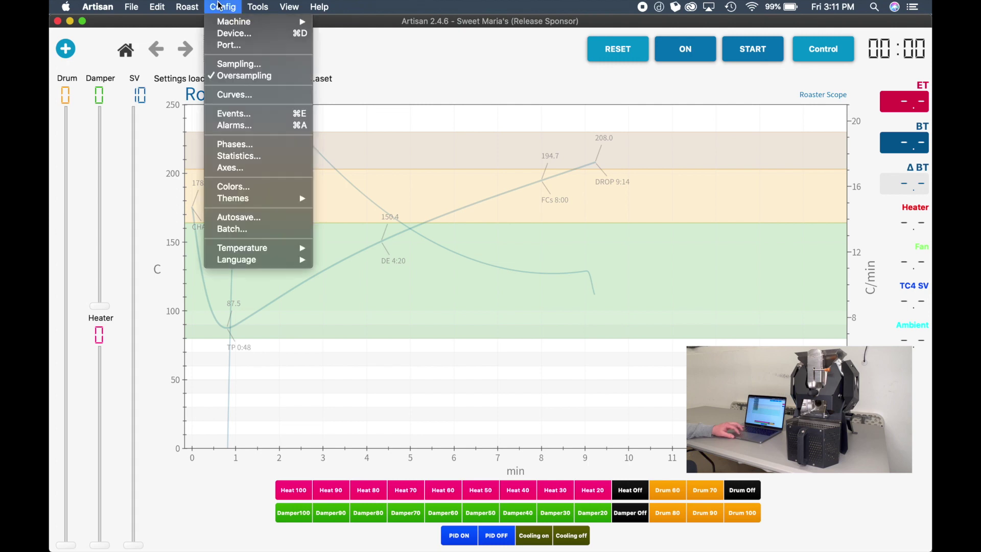
click(229, 46)
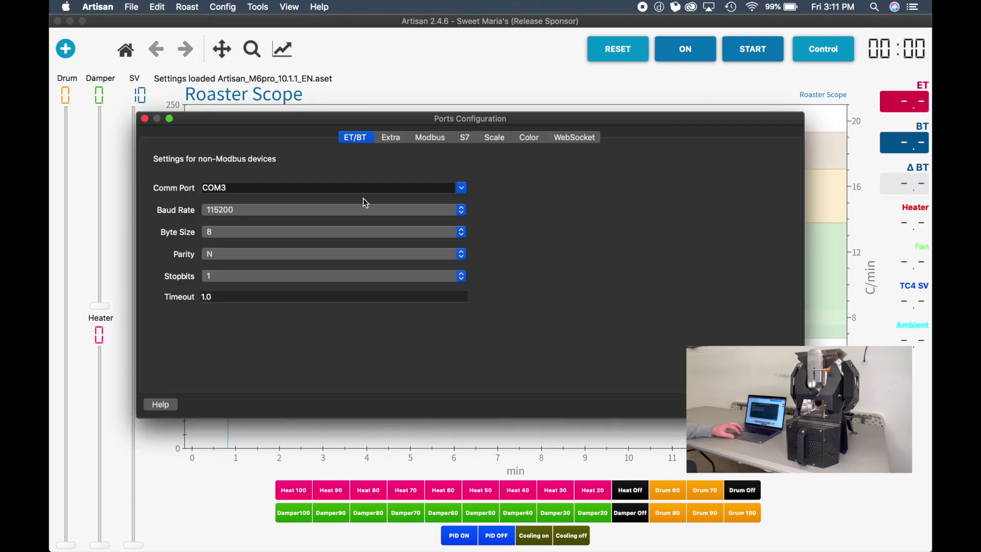
click(461, 192)
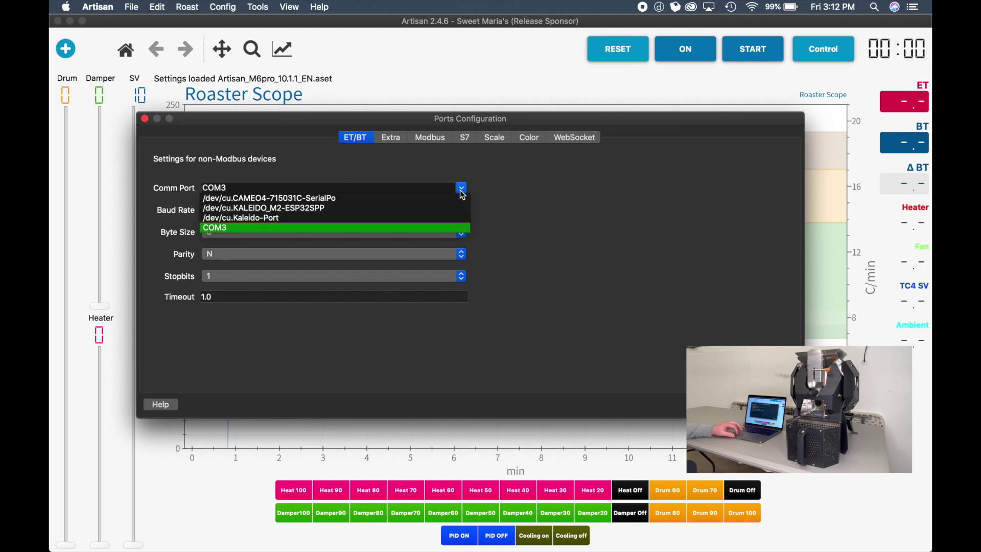
click(258, 221)
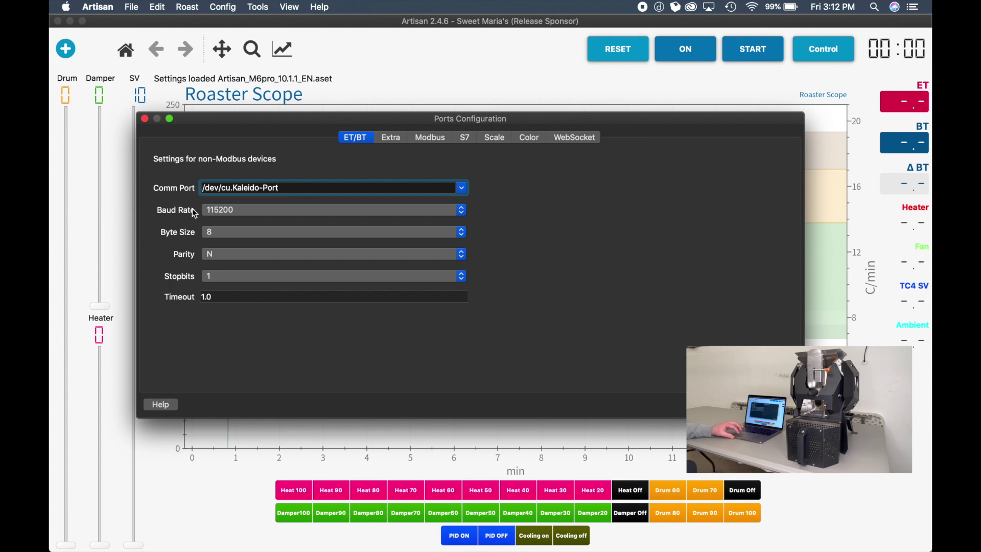
click(220, 210)
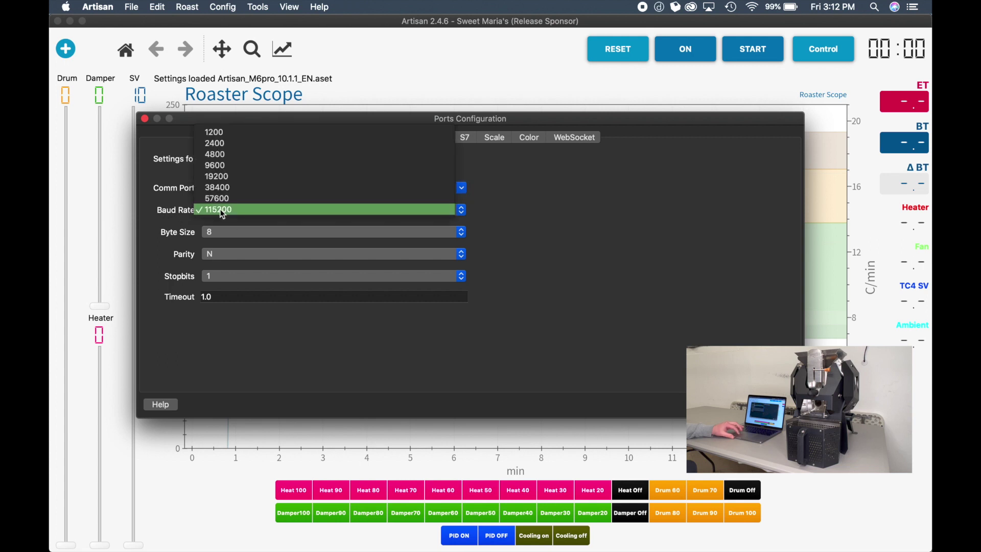
click(213, 167)
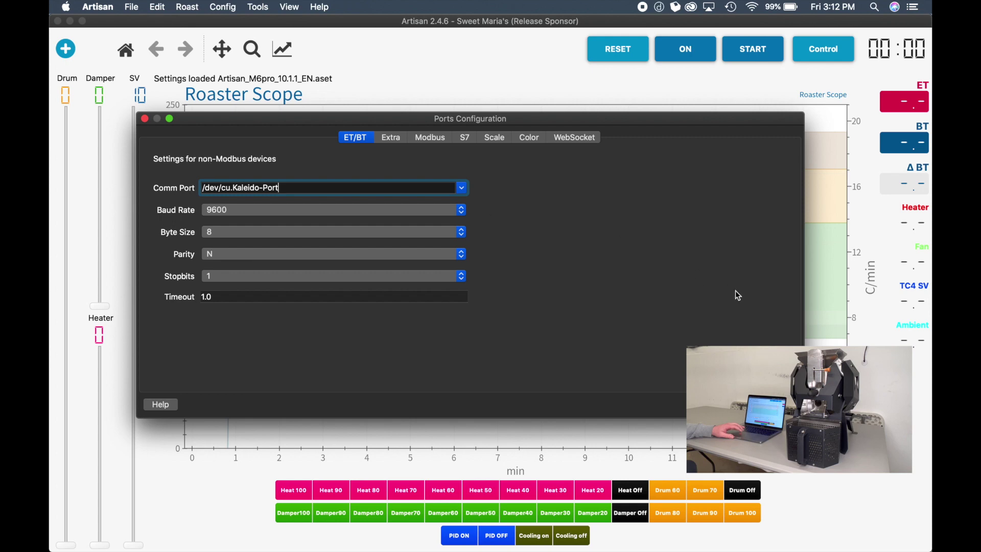
click(766, 405)
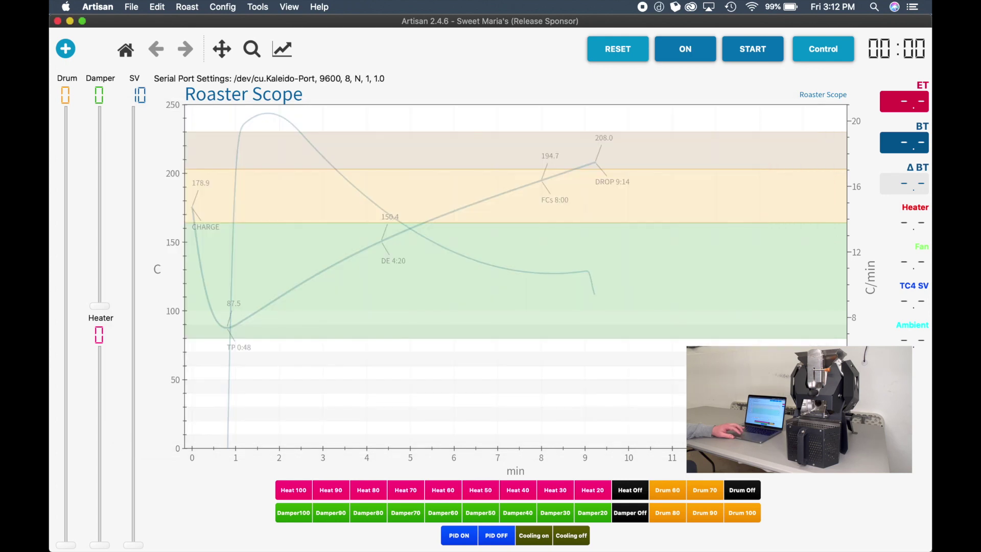
Turn on the roaster connection and test the drum by running it at 100, then switching it off.
click(685, 58)
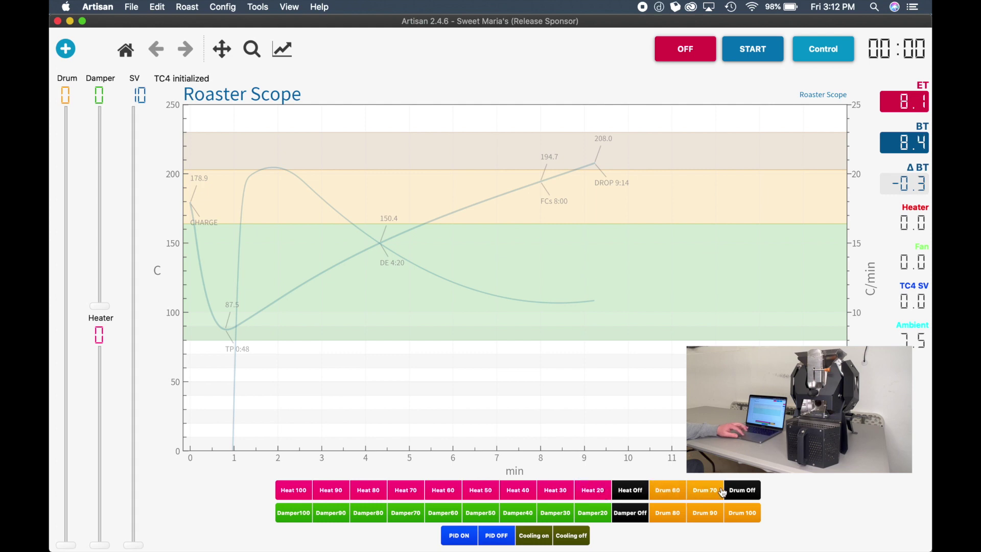
click(739, 517)
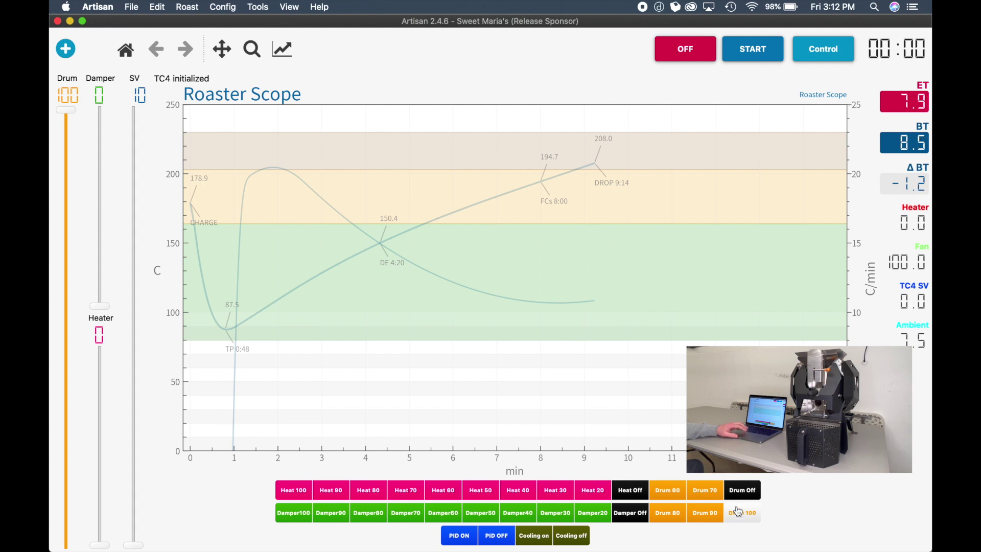
click(736, 496)
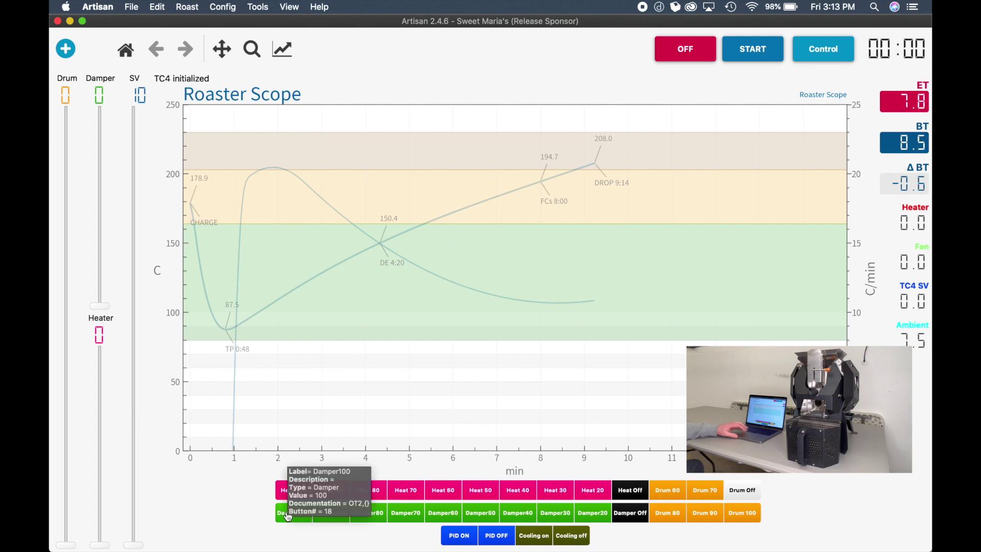
Test the damper at 100, 50 and 20 before switching it off, and test the cooling on and off.
click(287, 515)
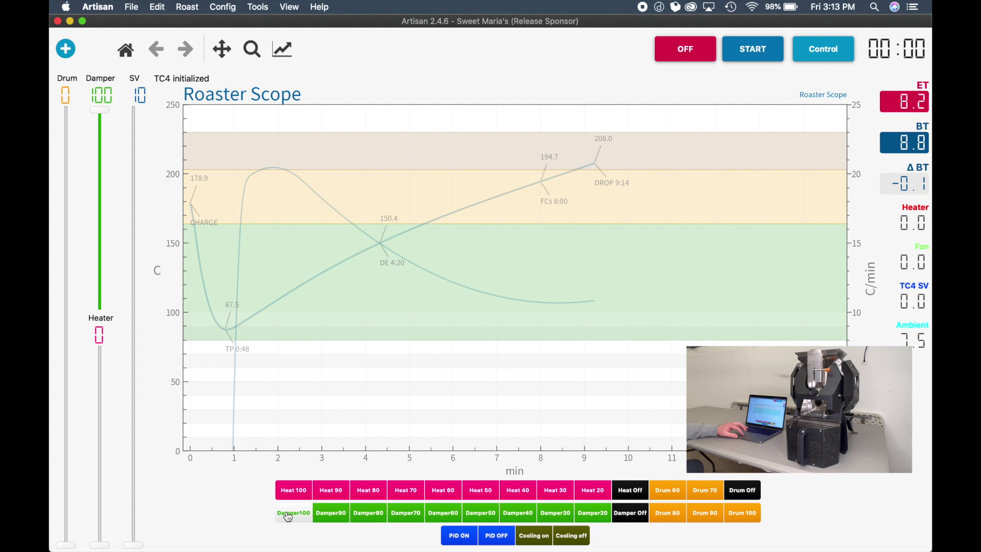
click(482, 514)
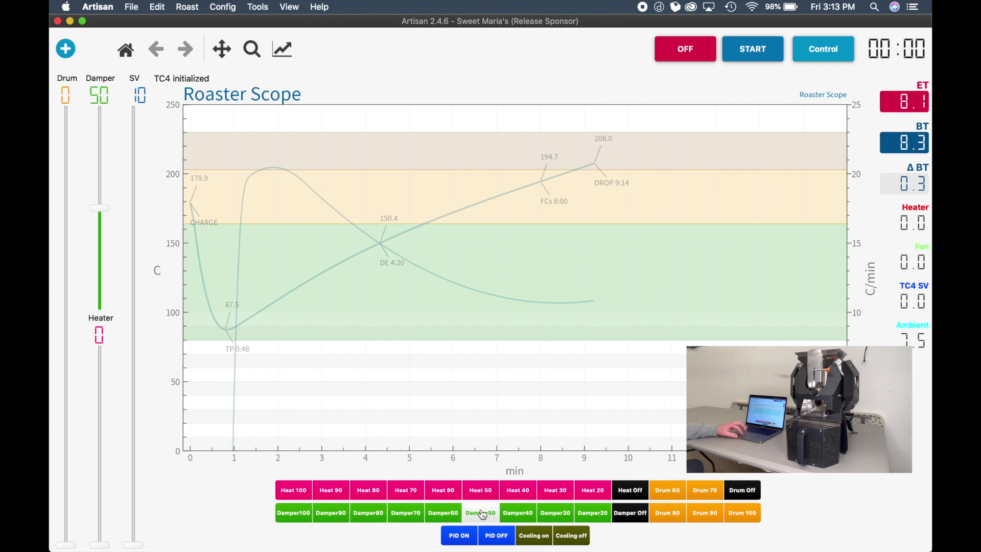
click(592, 514)
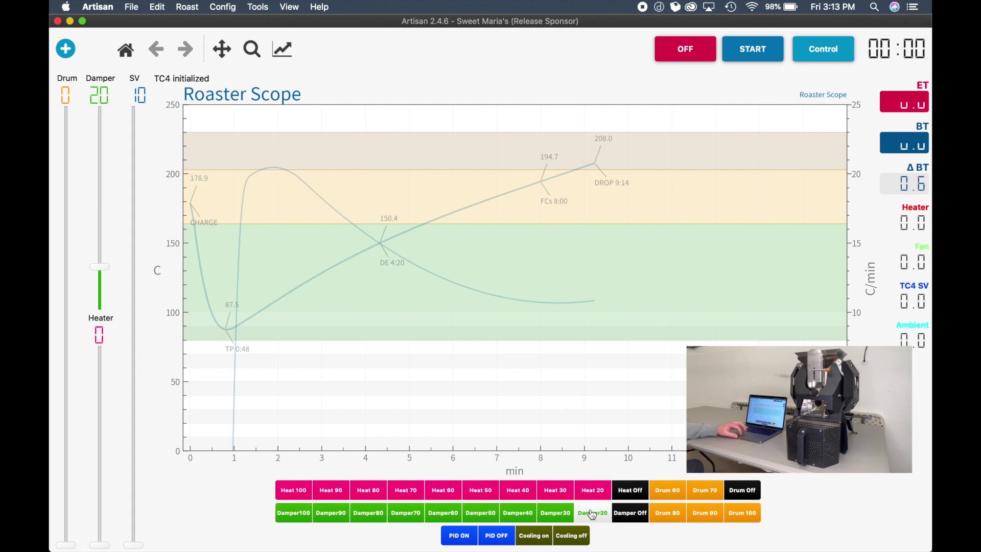
click(621, 510)
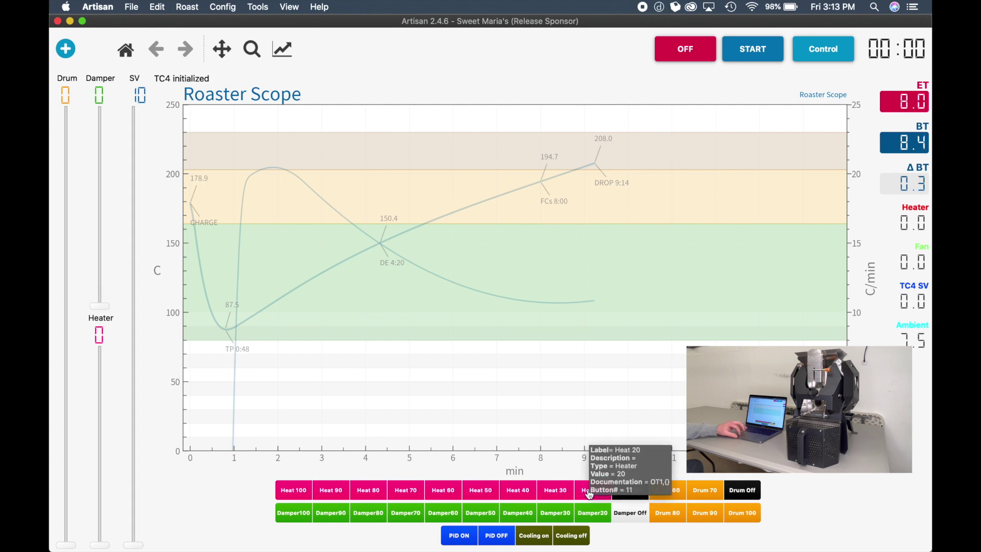
click(535, 537)
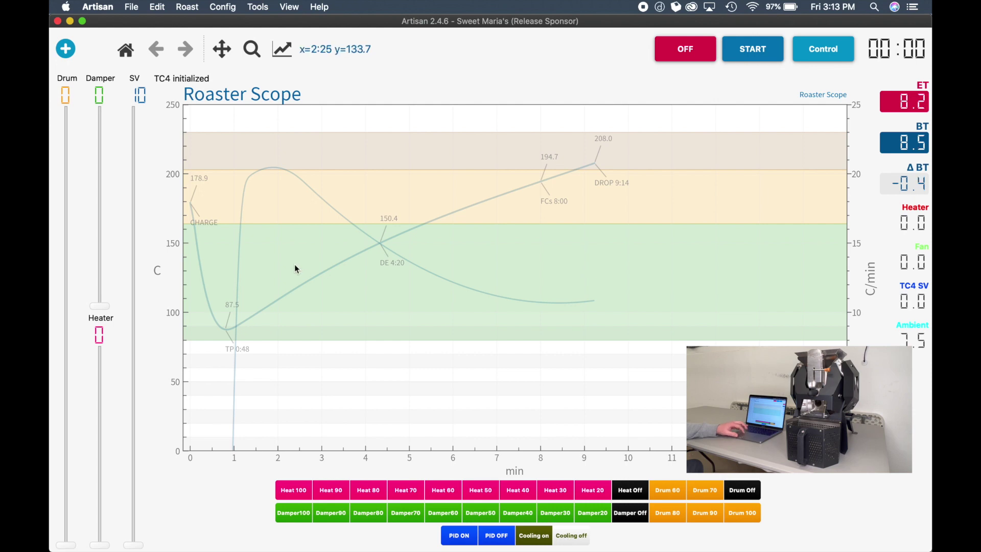
Review the Profile Background settings and browse the Desktop for loadable roast profiles, keeping the current background.
click(218, 6)
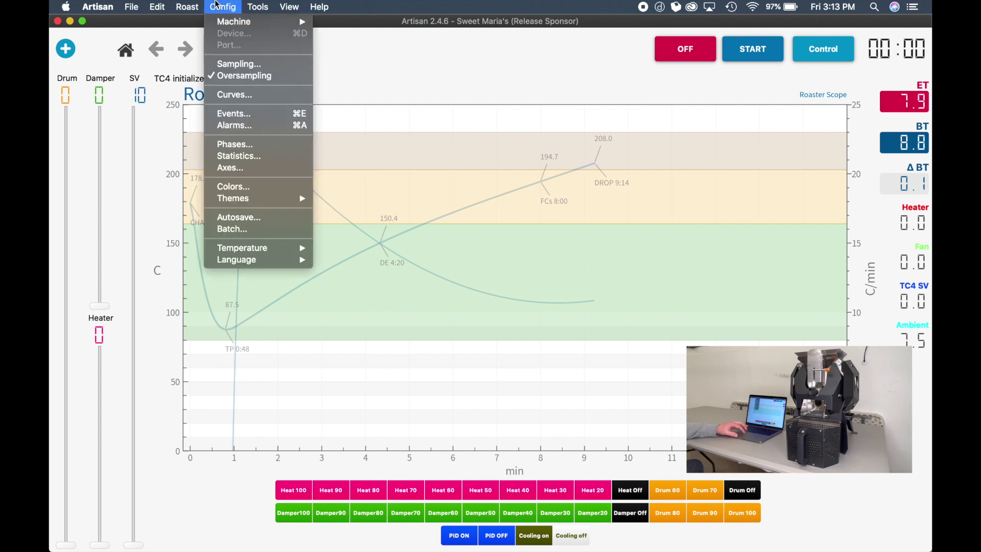
mouse_move(248, 5)
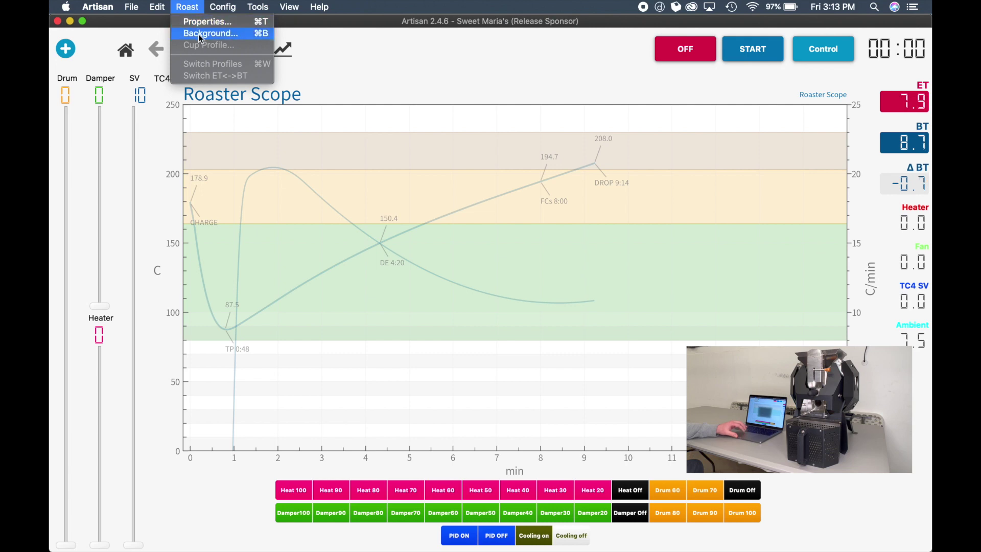
click(200, 34)
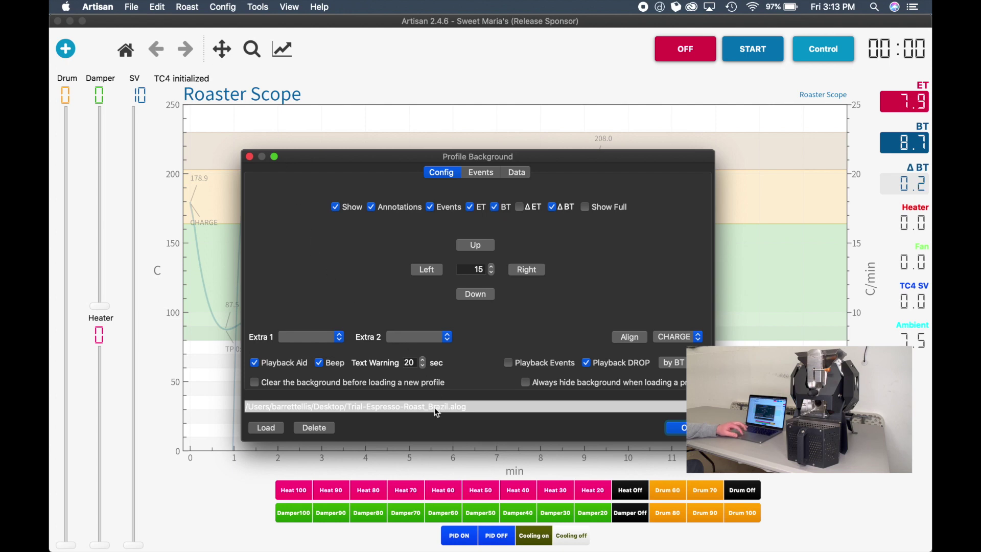
click(276, 427)
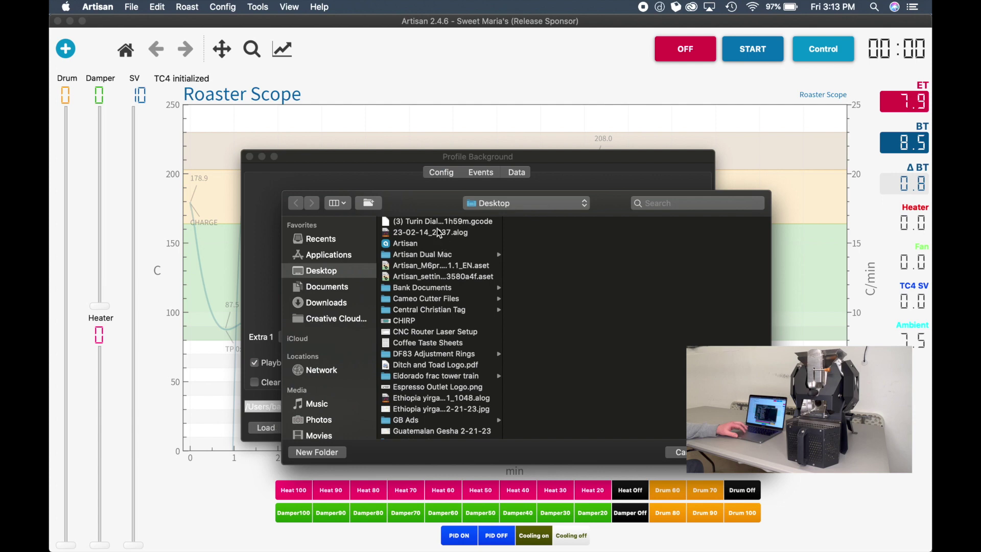
click(681, 452)
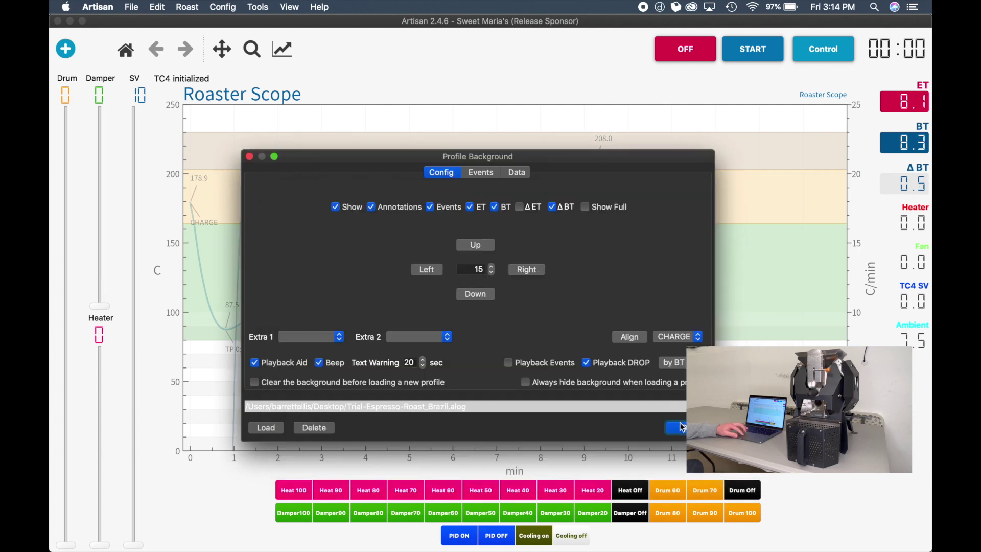
click(681, 428)
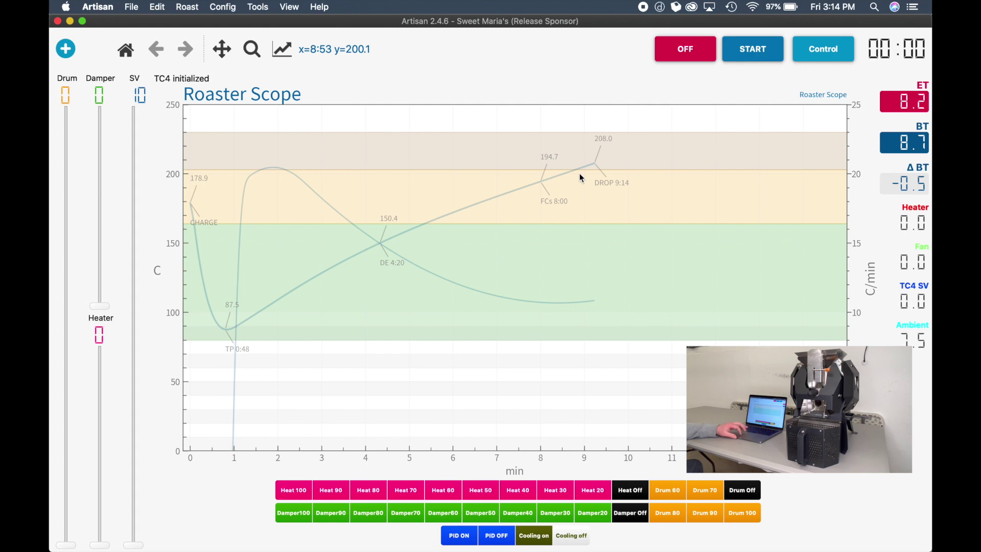
mouse_move(450, 547)
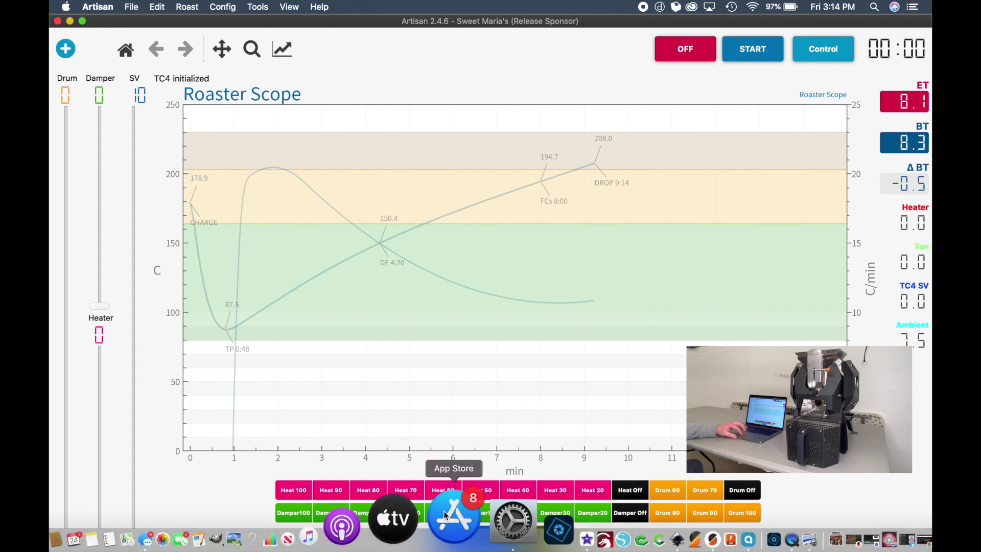